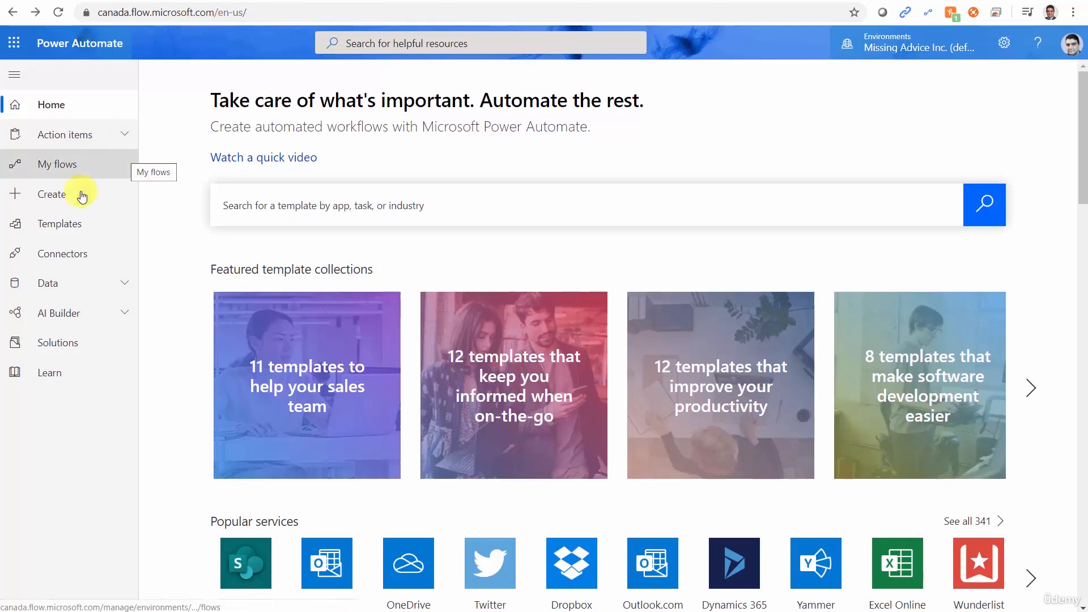
- Create a blank instant flow named "Hello World Flow" with the "Manually trigger a flow" trigger
left_click(36, 198)
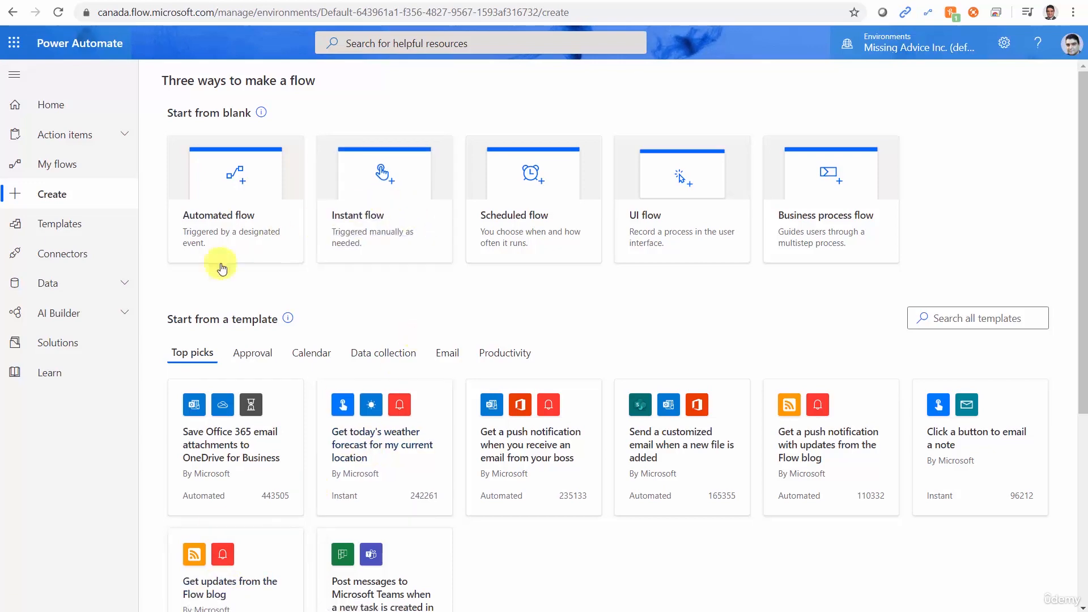
left_click(363, 221)
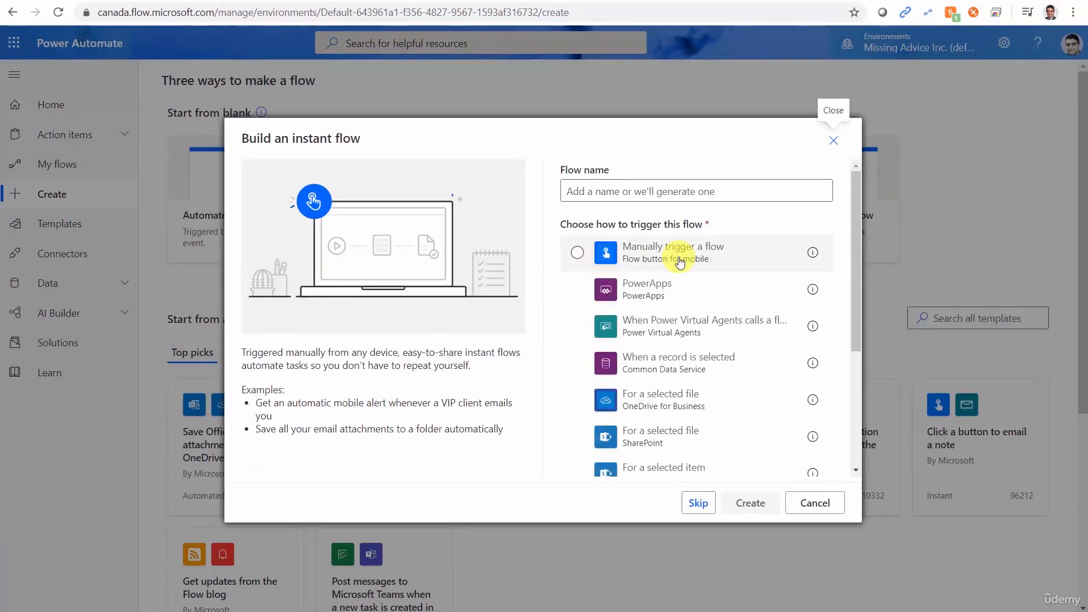
left_click(612, 191)
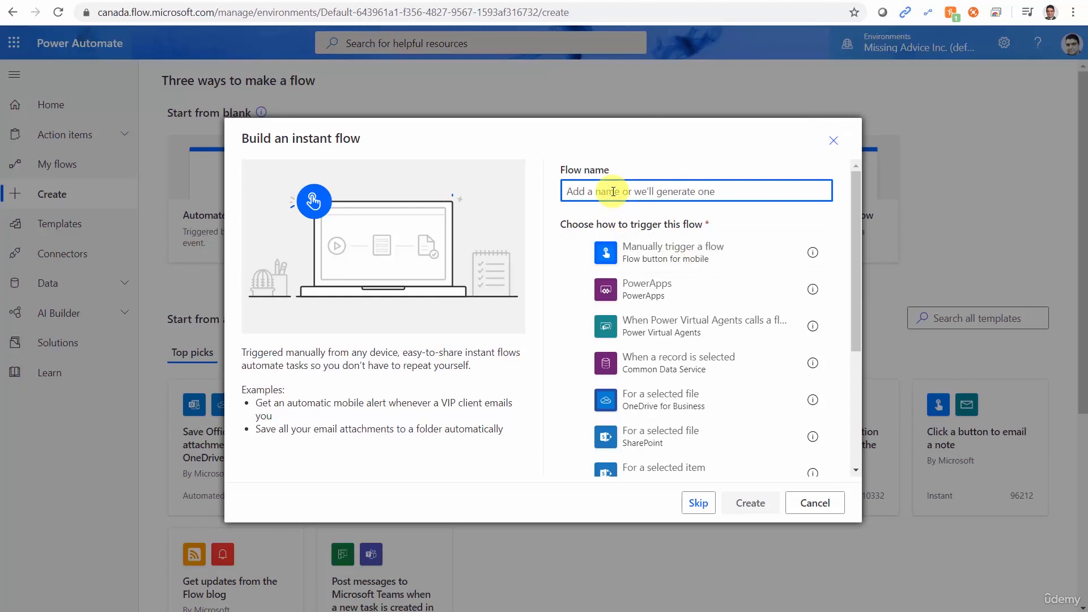
type("Hello ")
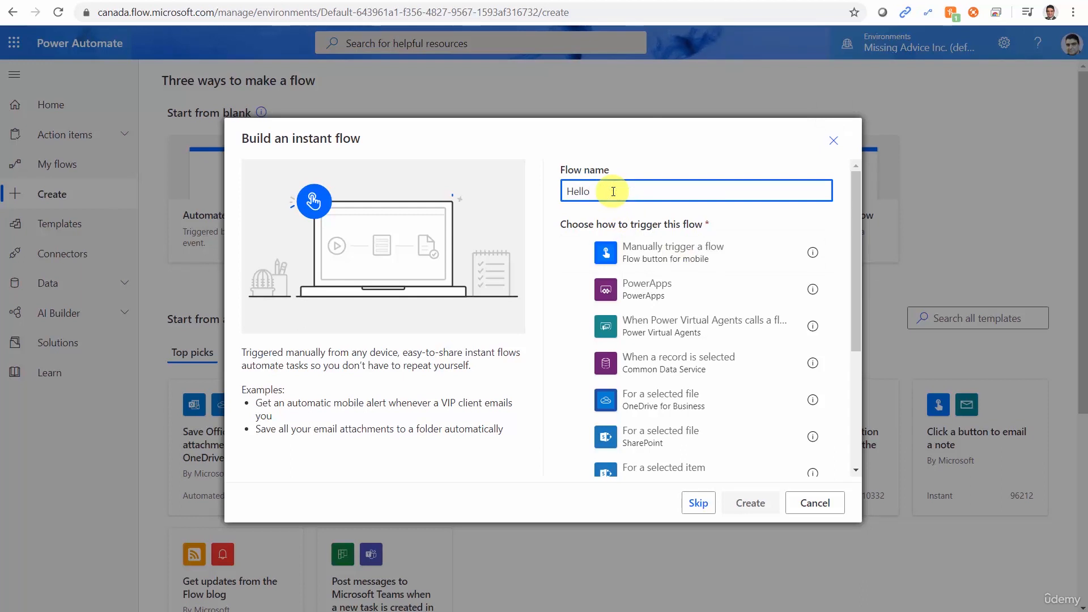
type("World Flow")
left_click(666, 268)
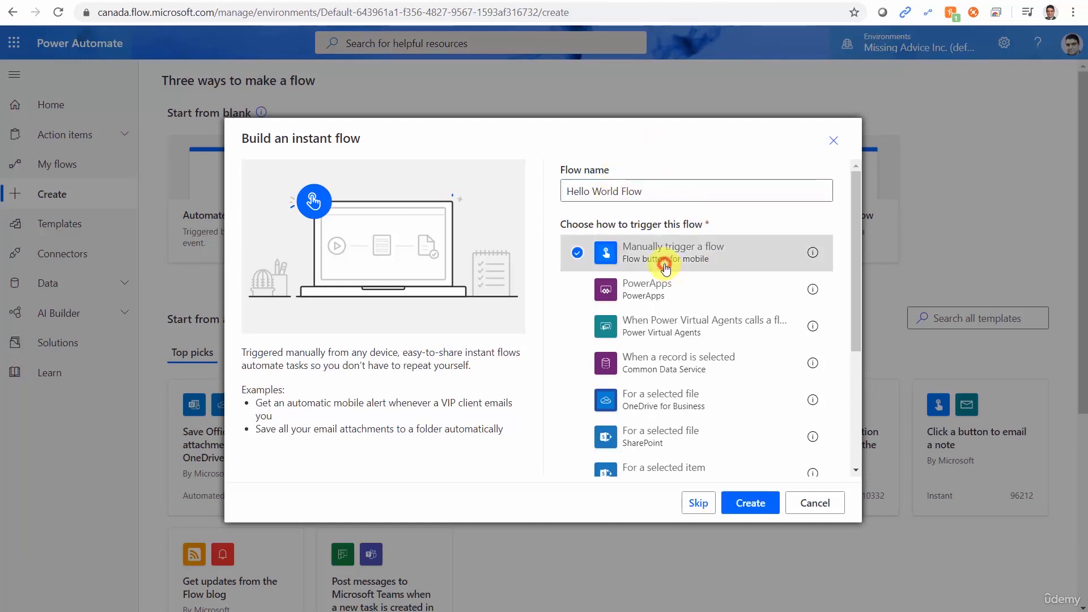
left_click(753, 504)
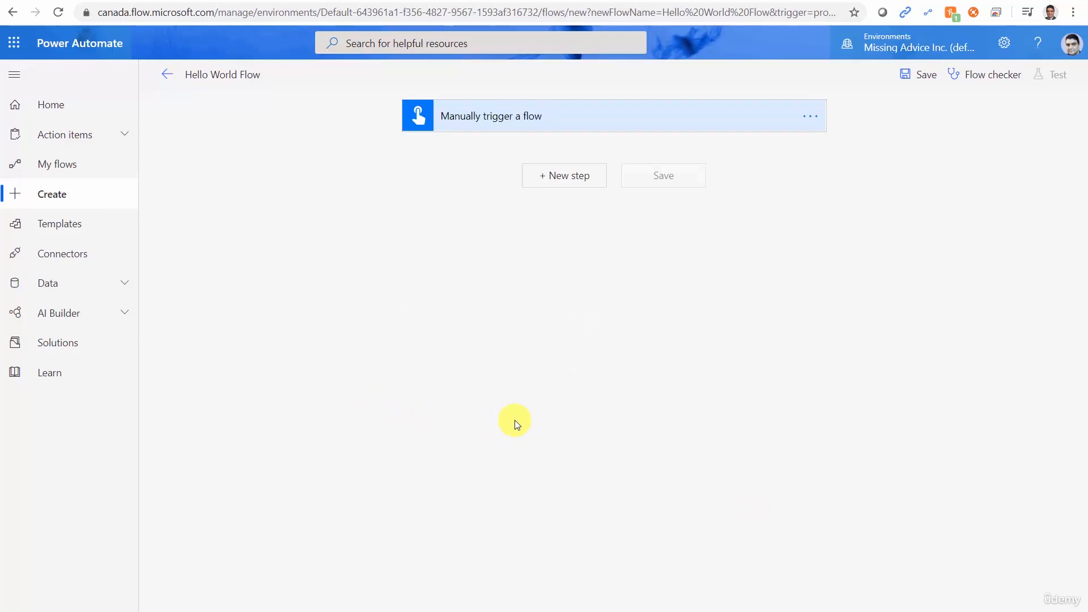
- Add the Office 365 Outlook action "Send an email (V2)" as the step following the manual trigger
left_click(522, 121)
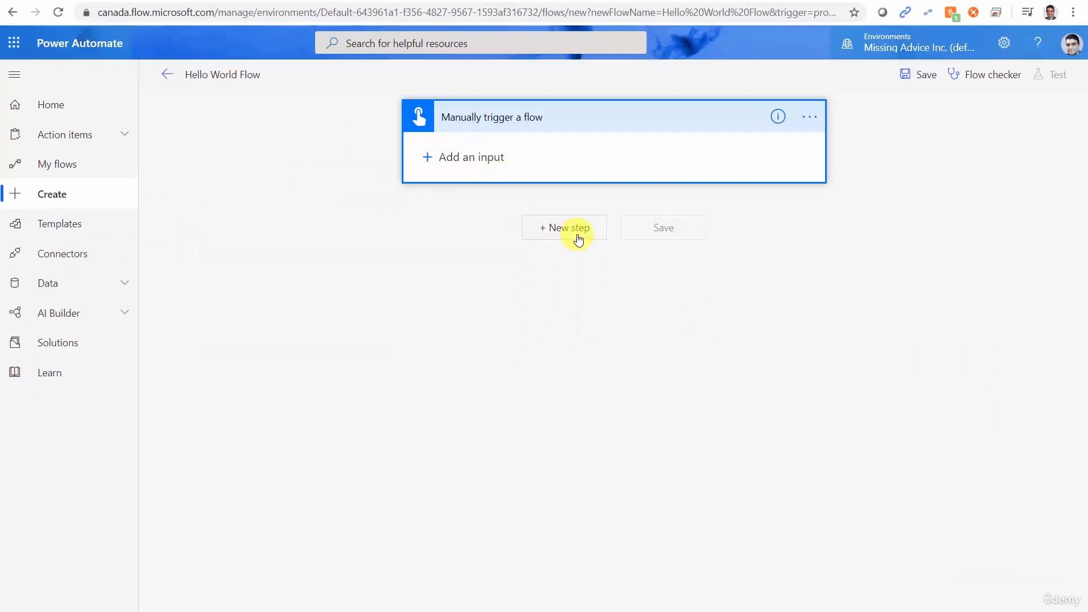
left_click(576, 235)
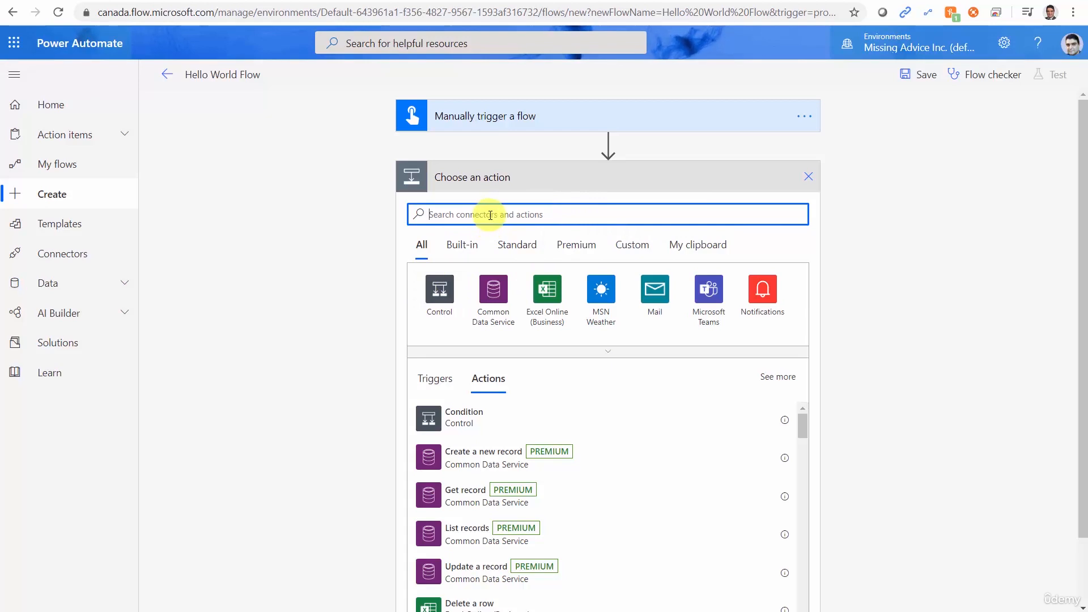
type("Send email")
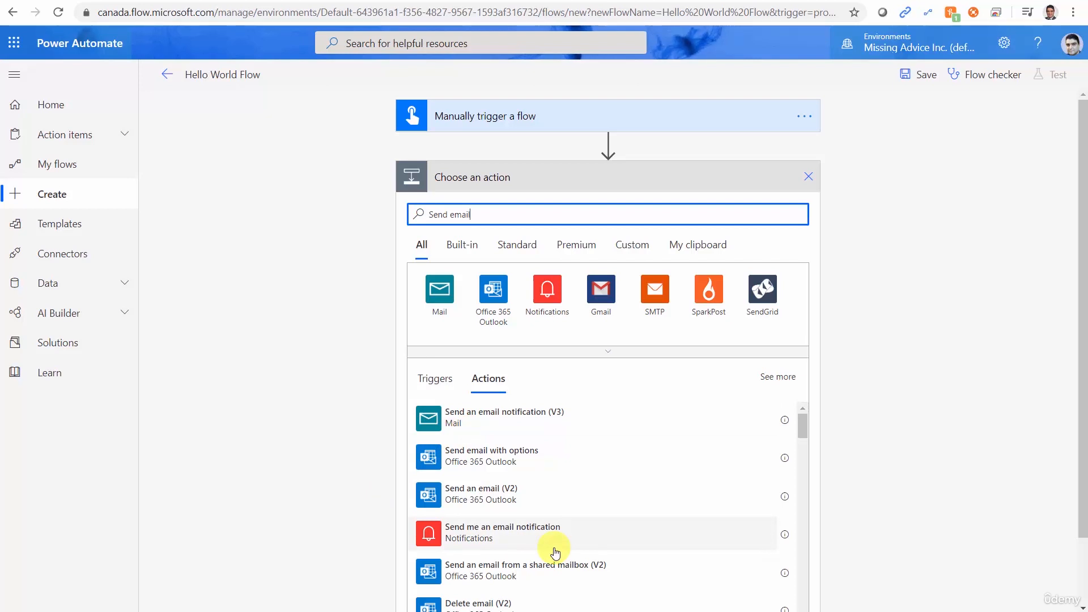
left_click(479, 501)
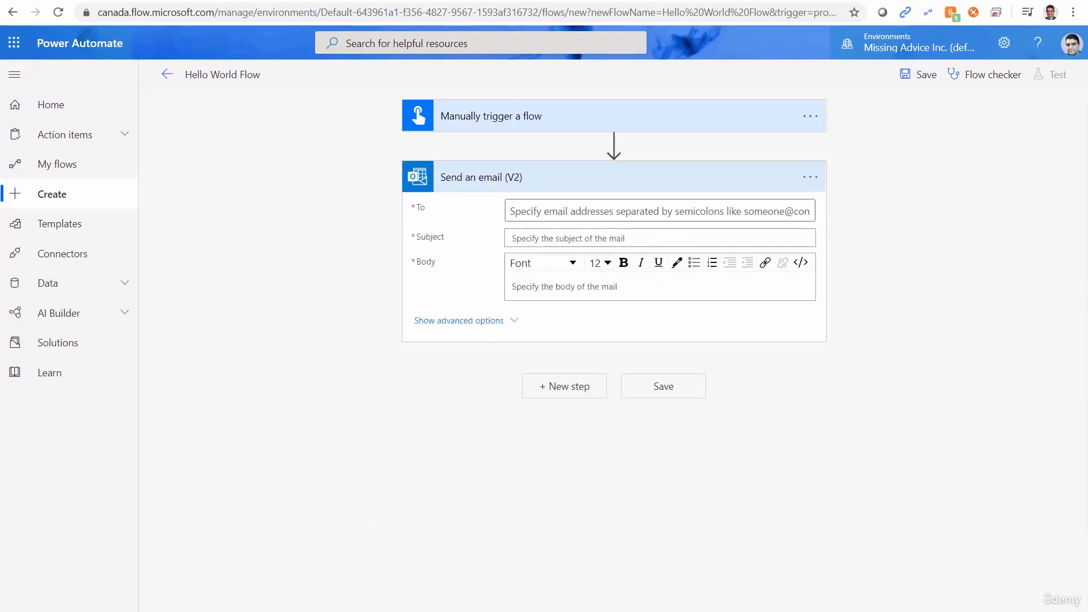
- Set the email action's recipient to the trigger's dynamic value "User email"
left_click(515, 209)
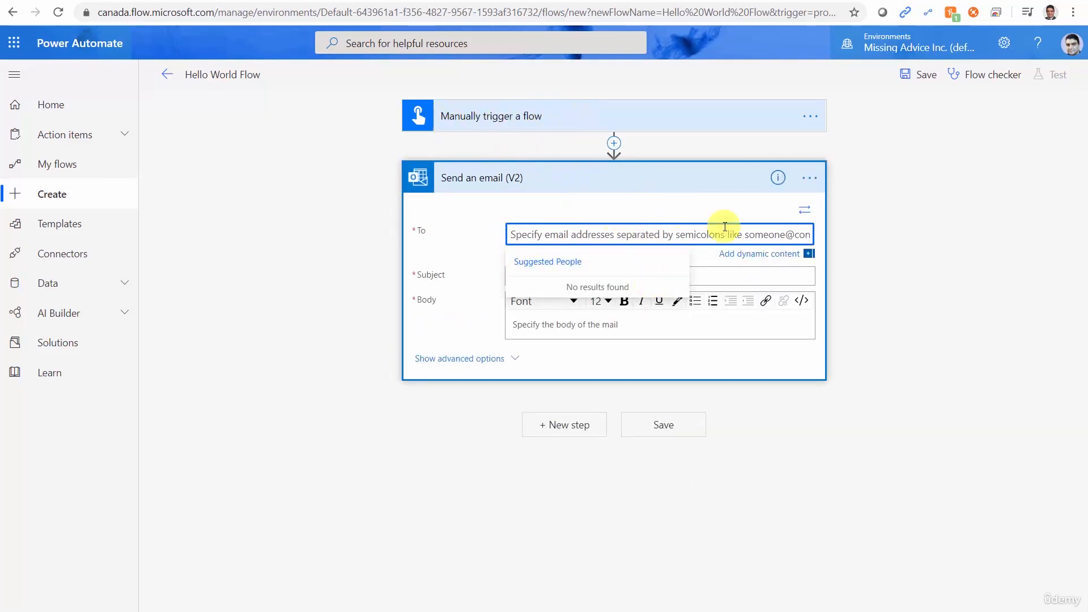
left_click(761, 258)
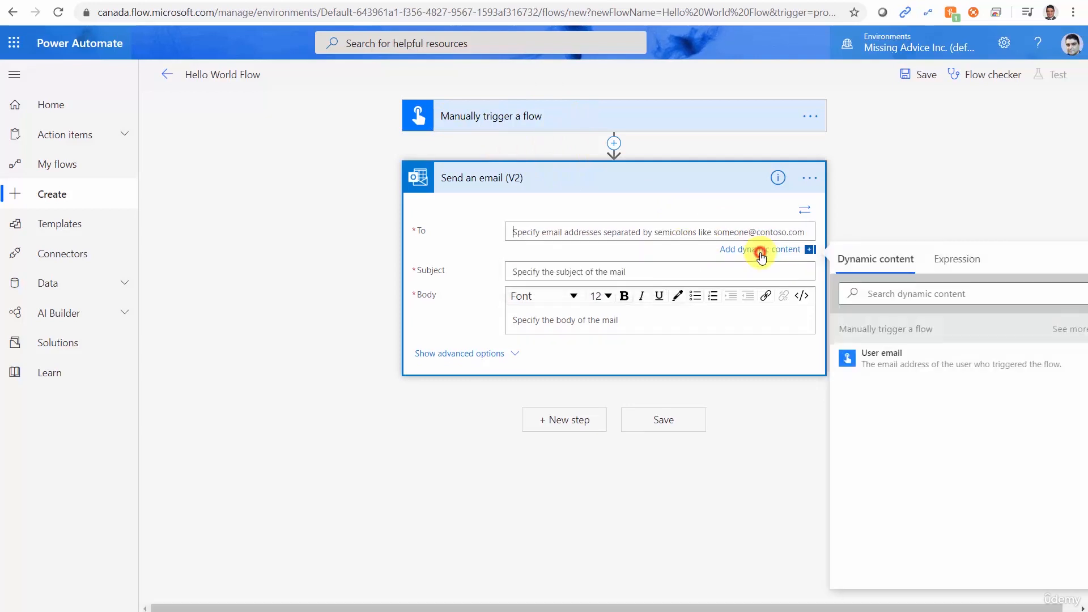
left_click(894, 362)
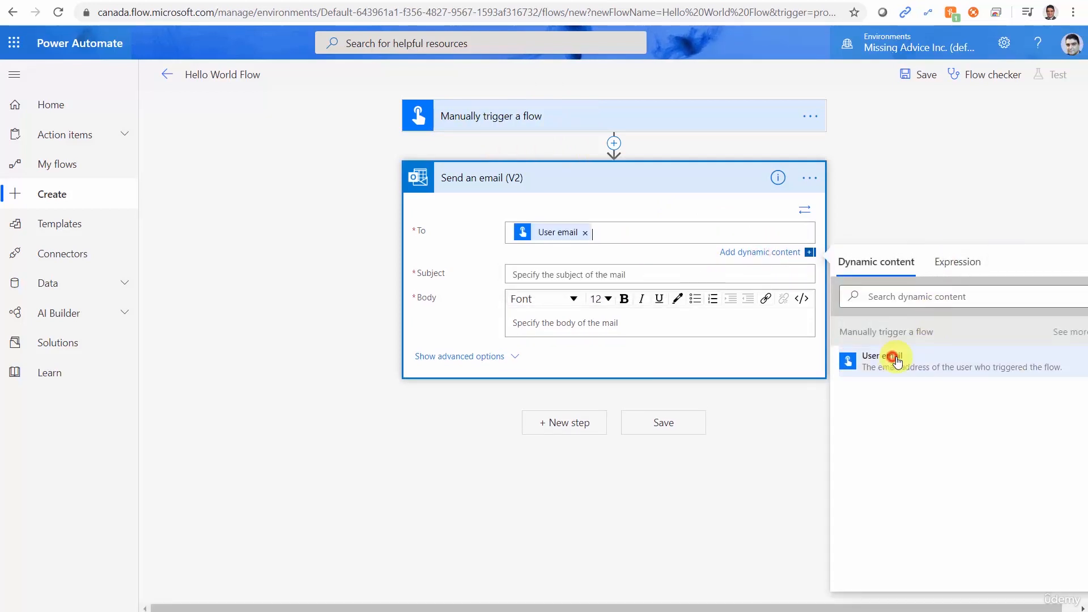
- Give the email the subject "Hello World" and the body text "Hello World!"
left_click(553, 276)
type("Hel")
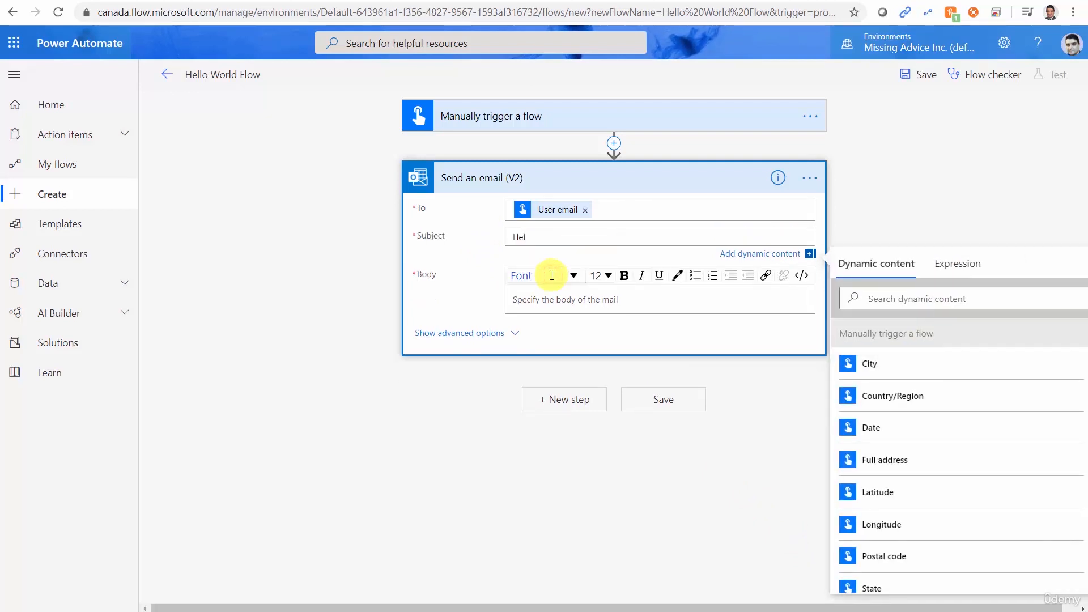
type("lo World")
left_click(552, 295)
type("Hel")
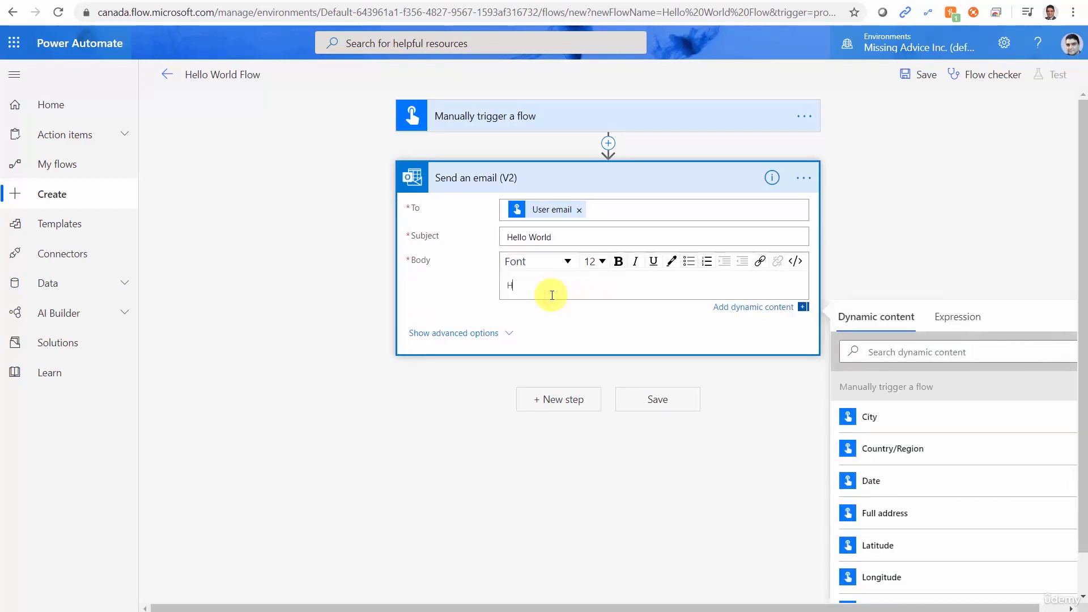
type("lo World!")
left_click(265, 406)
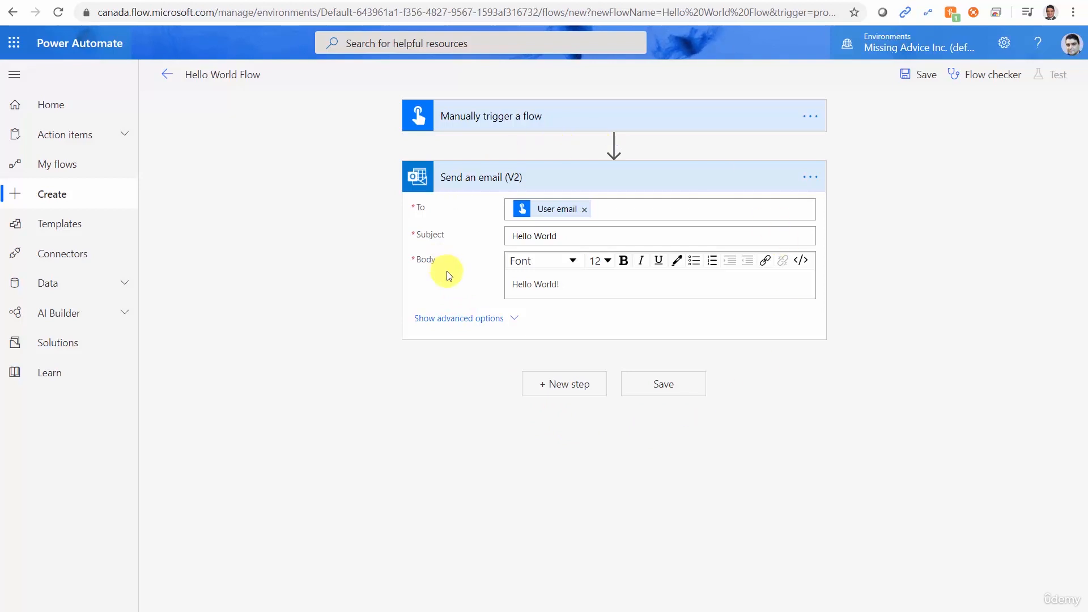
- Check which connection the email action uses and save the flow
left_click(808, 179)
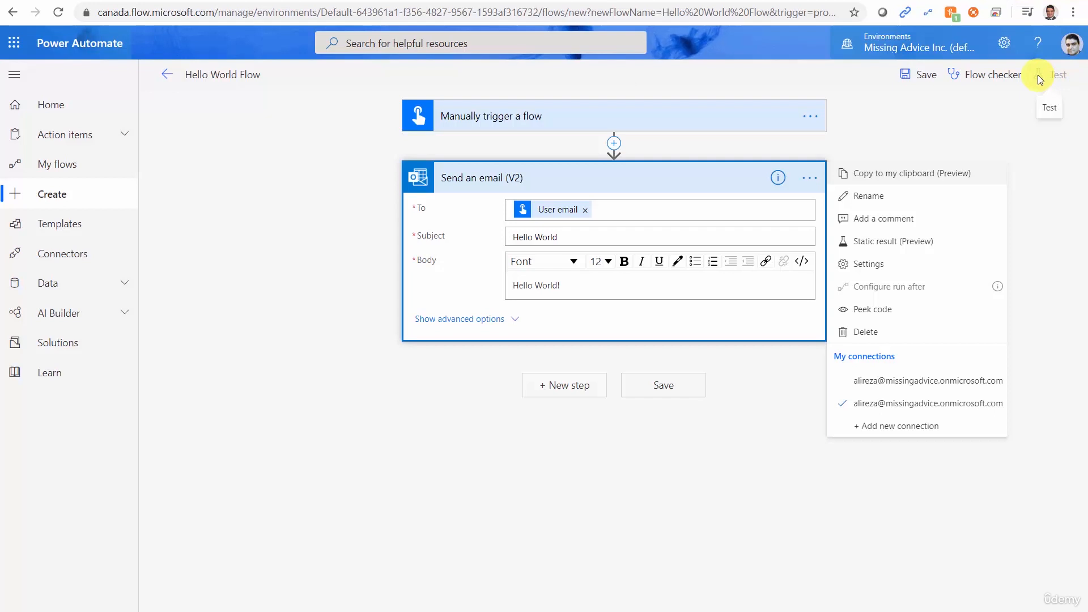
left_click(669, 390)
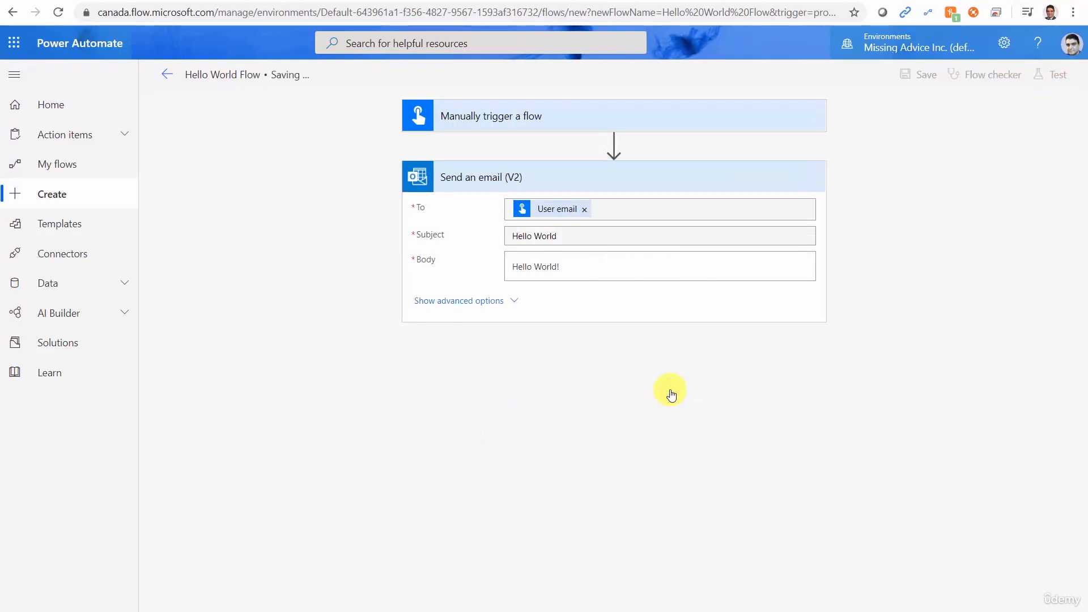
- Examine the environment's list of data connections, down to the Office 365 Outlook entries
left_click(69, 292)
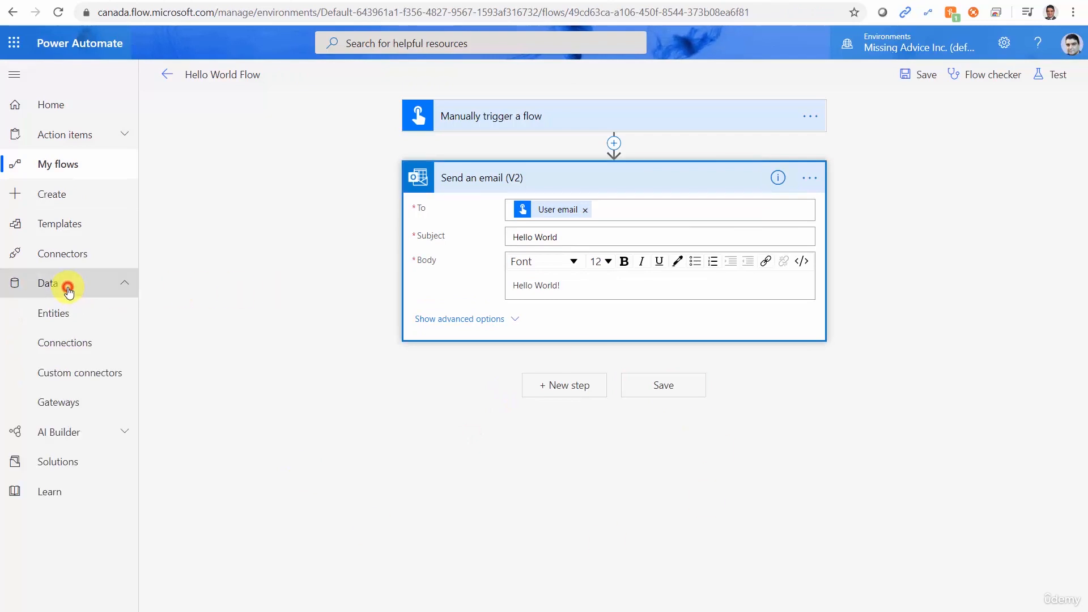
left_click(108, 344)
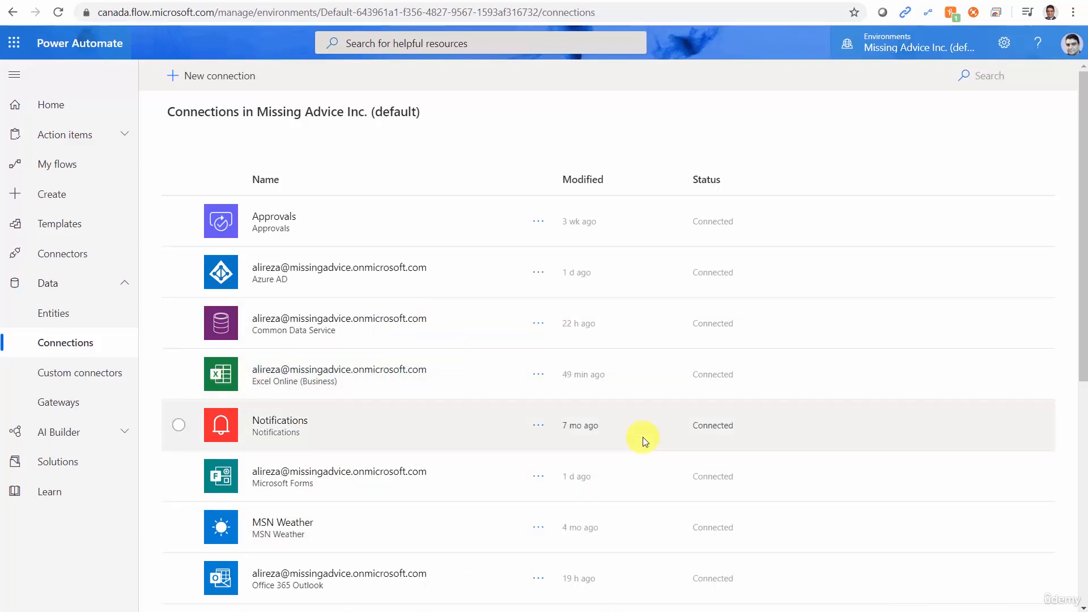
scroll(640, 440, "down", 4)
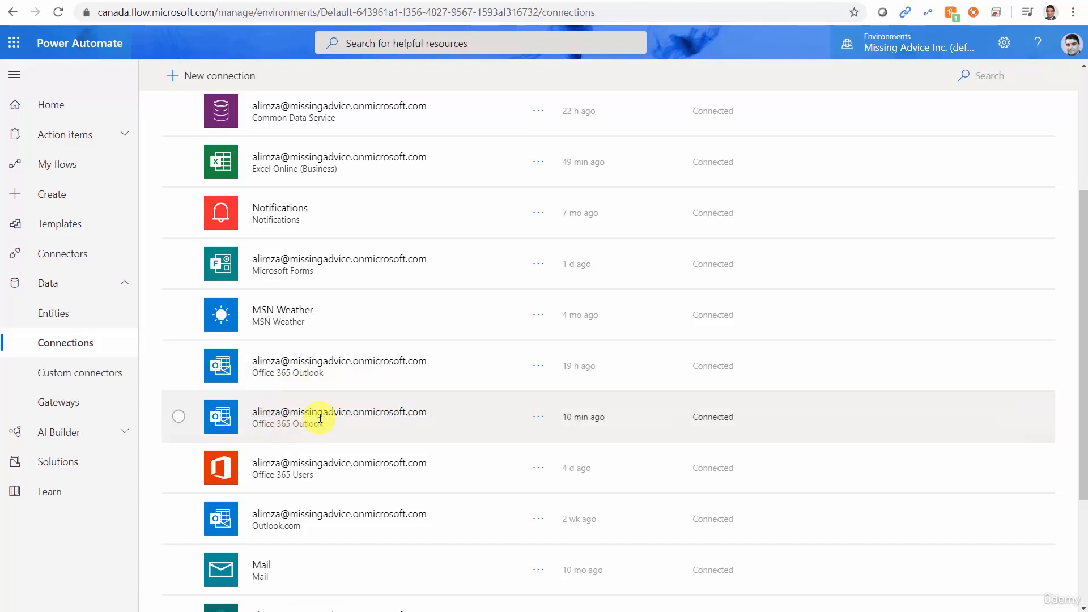
- Open Hello World Flow for editing to review its trigger and email action, and look through the data connections again
left_click(47, 172)
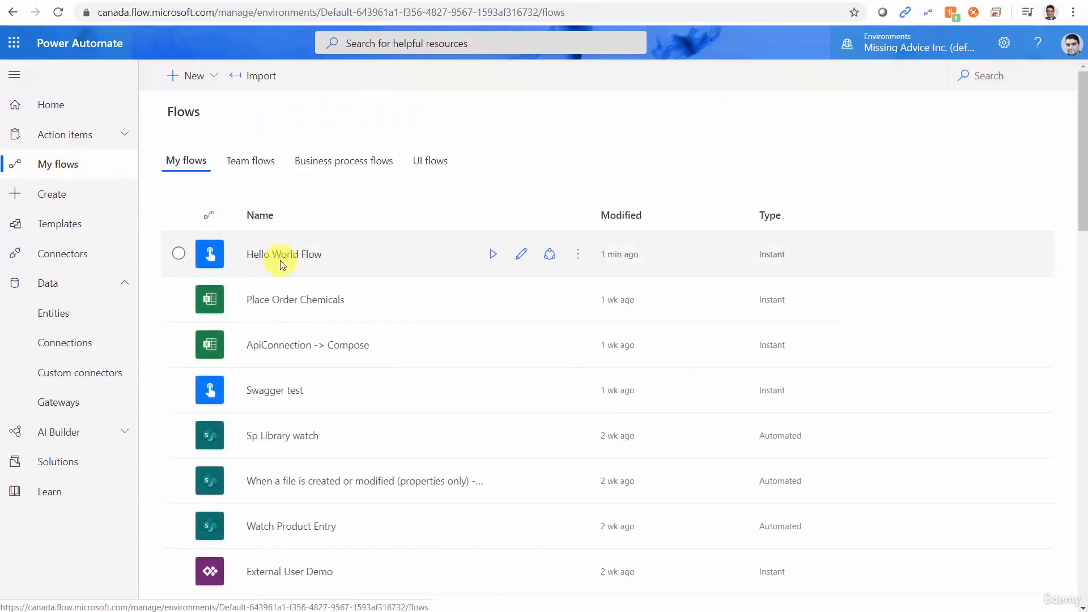
left_click(281, 256)
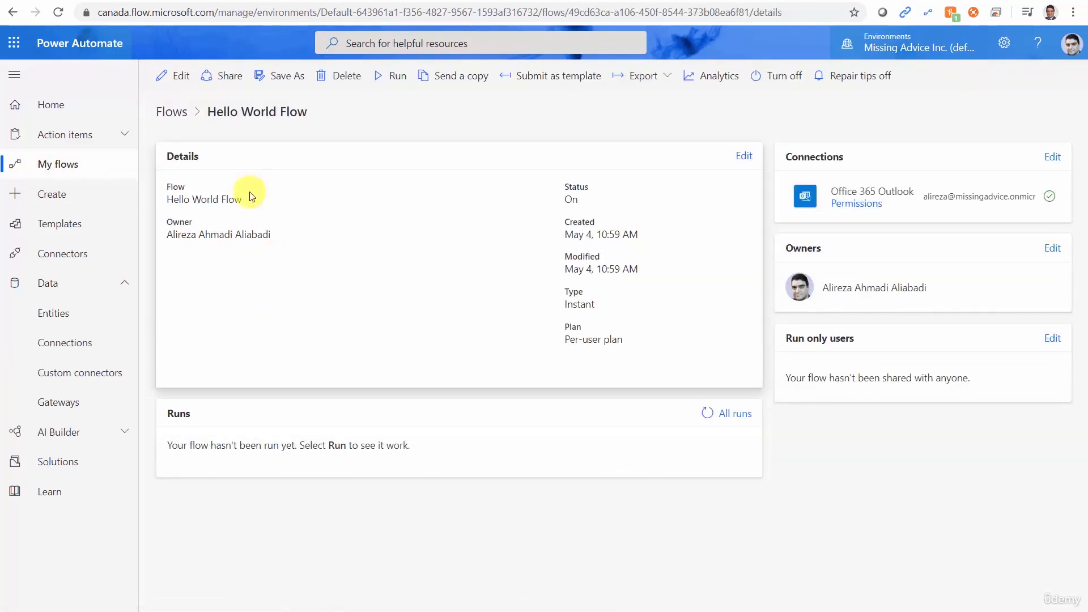
left_click(177, 78)
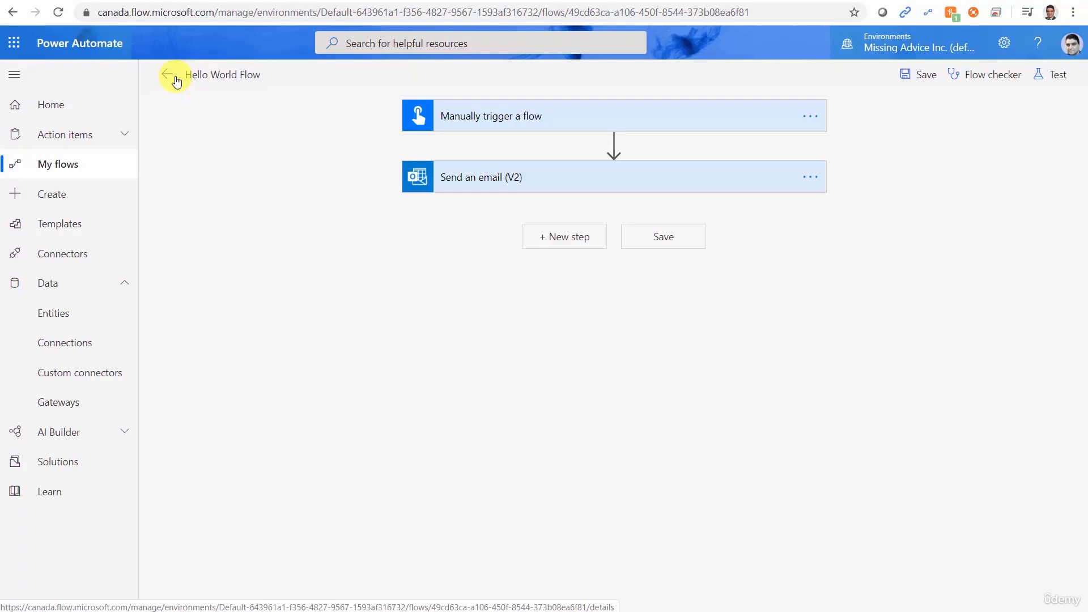
left_click(595, 121)
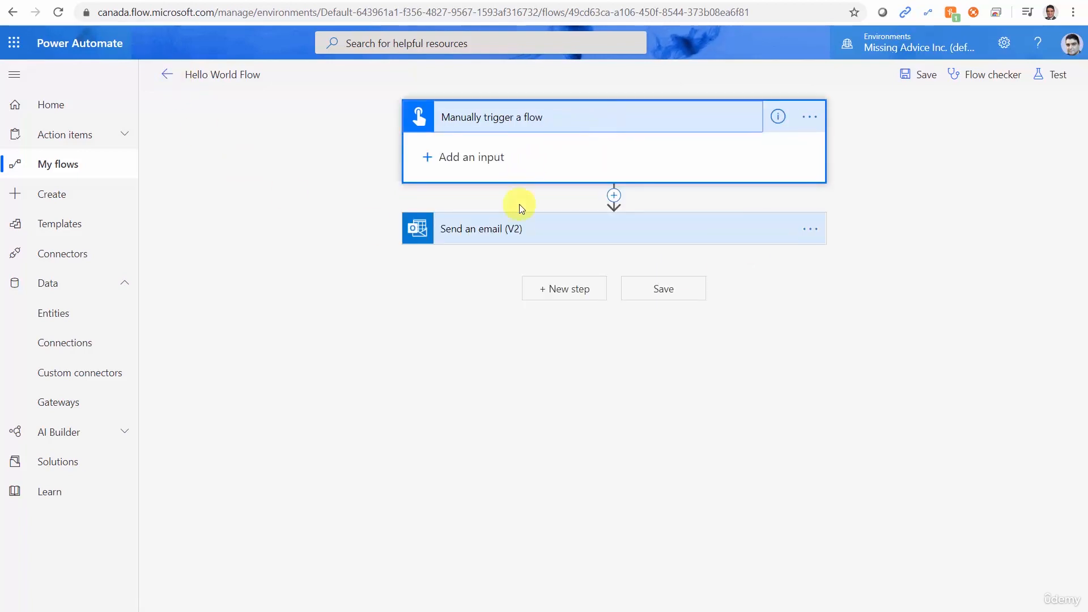
left_click(519, 232)
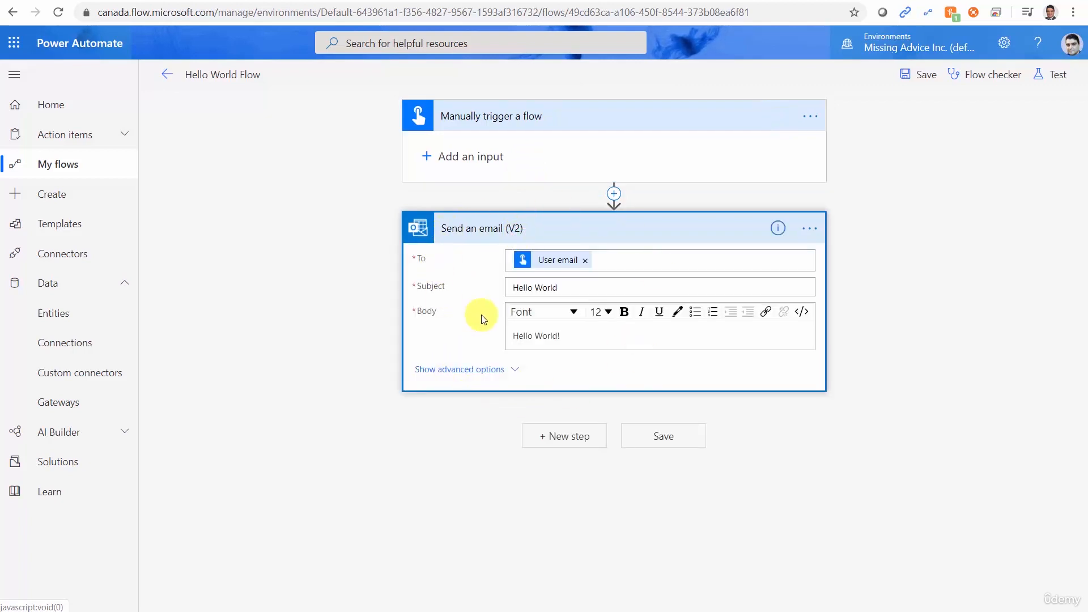
left_click(64, 346)
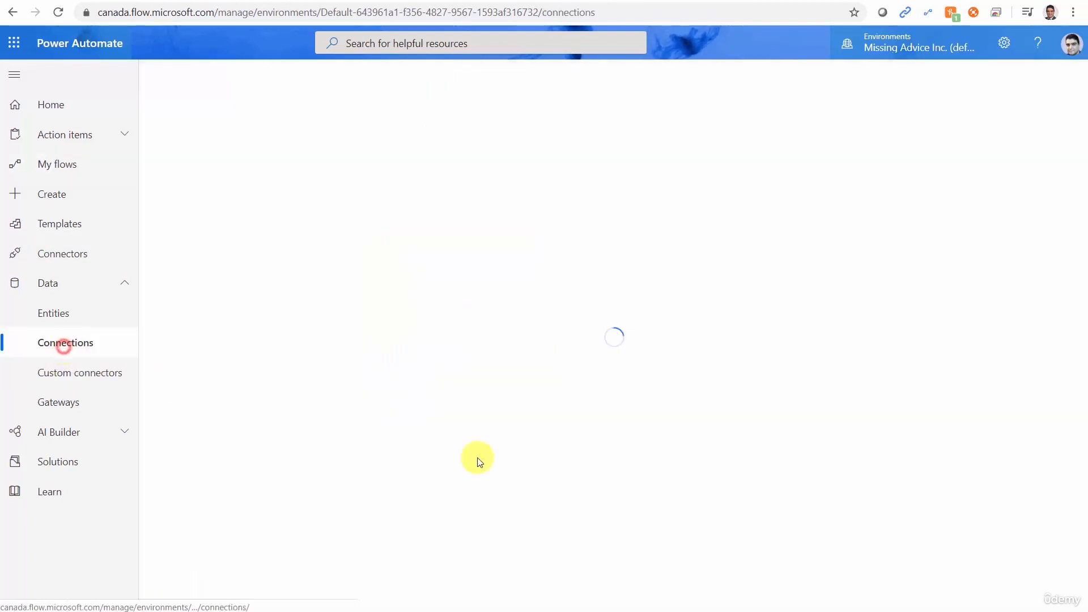
scroll(614, 440, "down", 6)
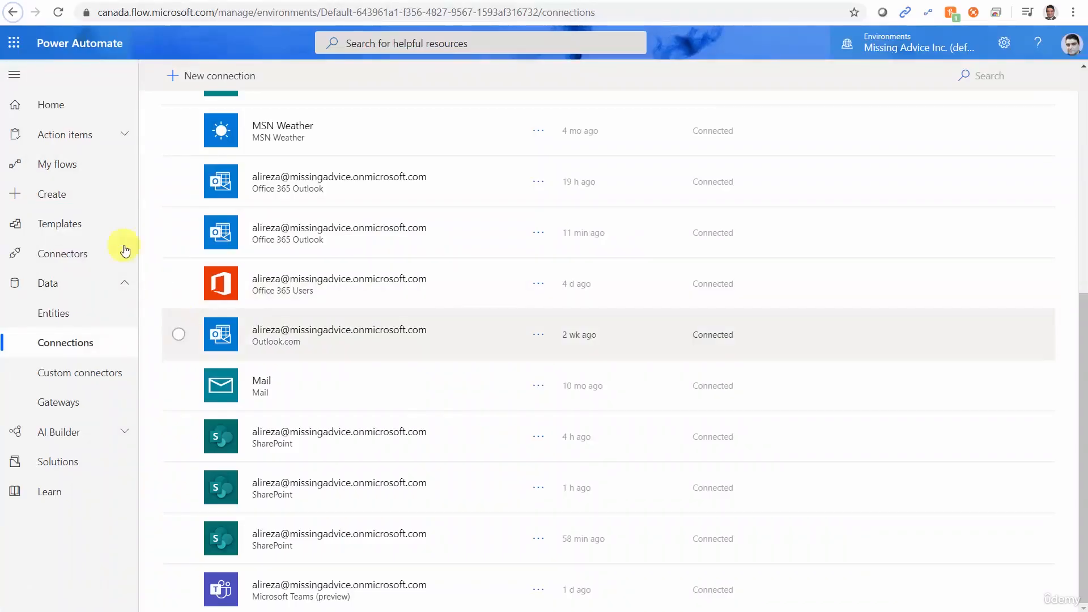
- Run Hello World Flow from its details page with the Office 365 Outlook connection and close the run pane
left_click(65, 168)
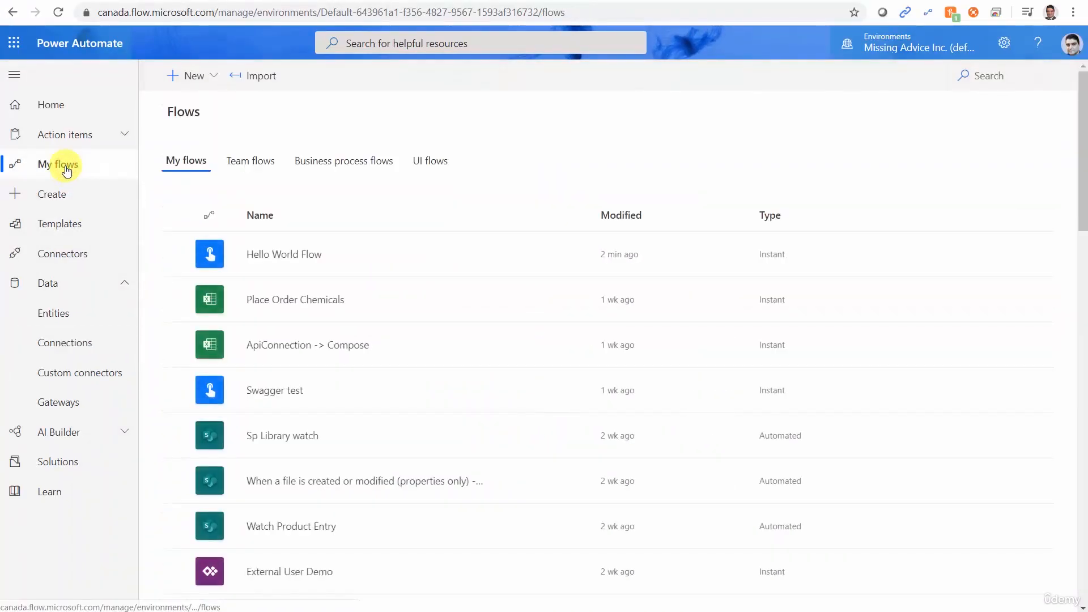
left_click(267, 254)
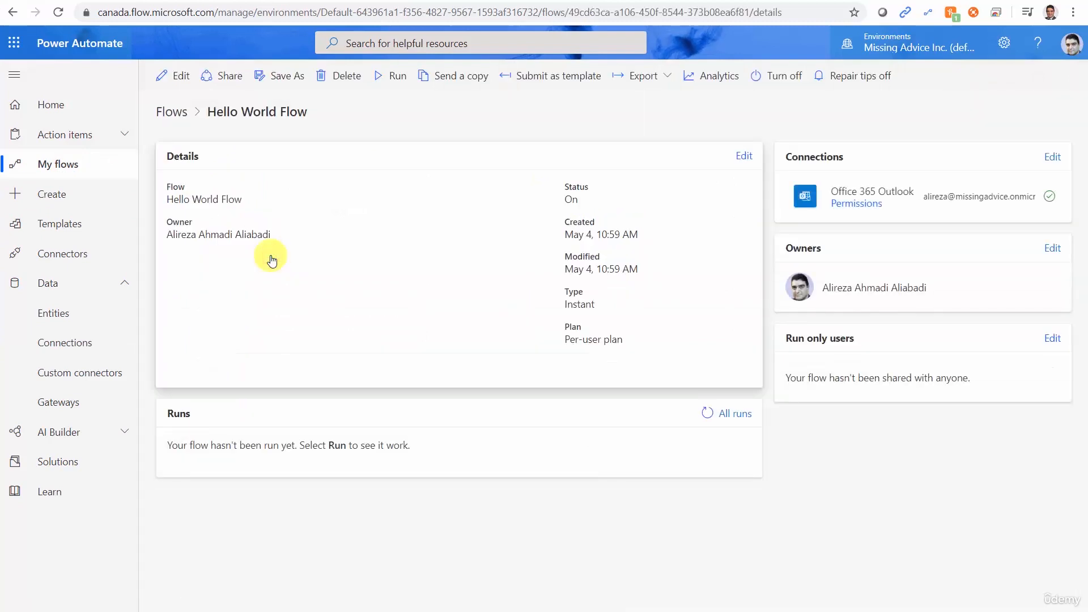
left_click(391, 76)
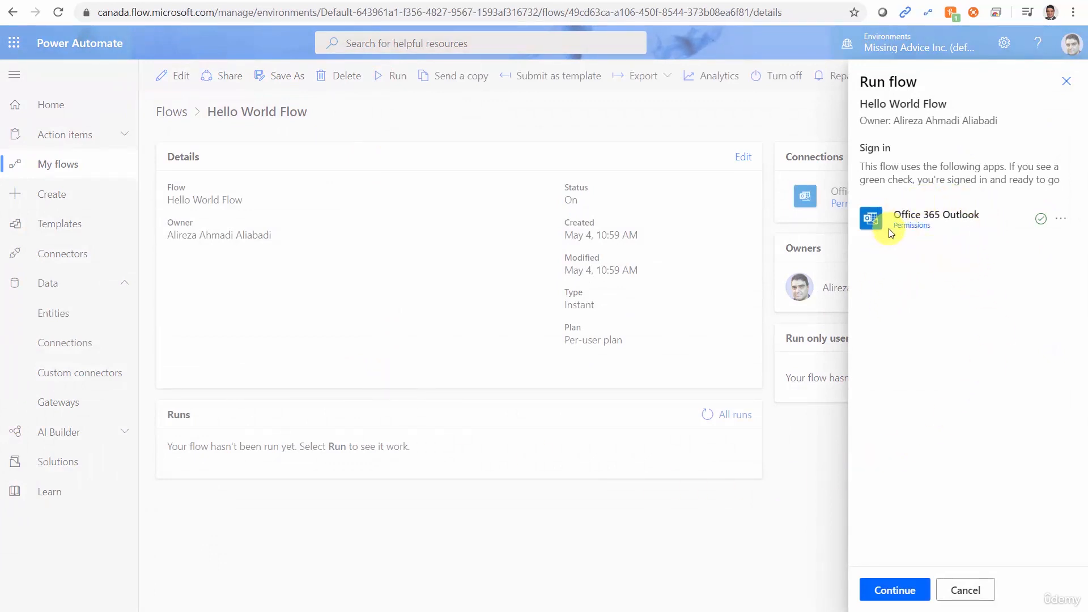
left_click(890, 591)
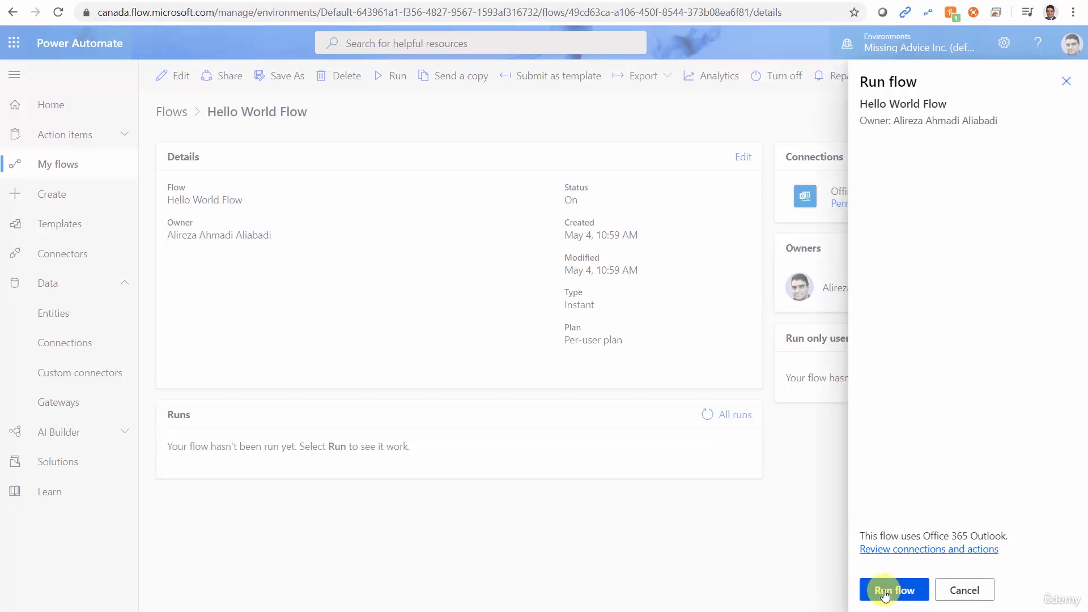
left_click(884, 592)
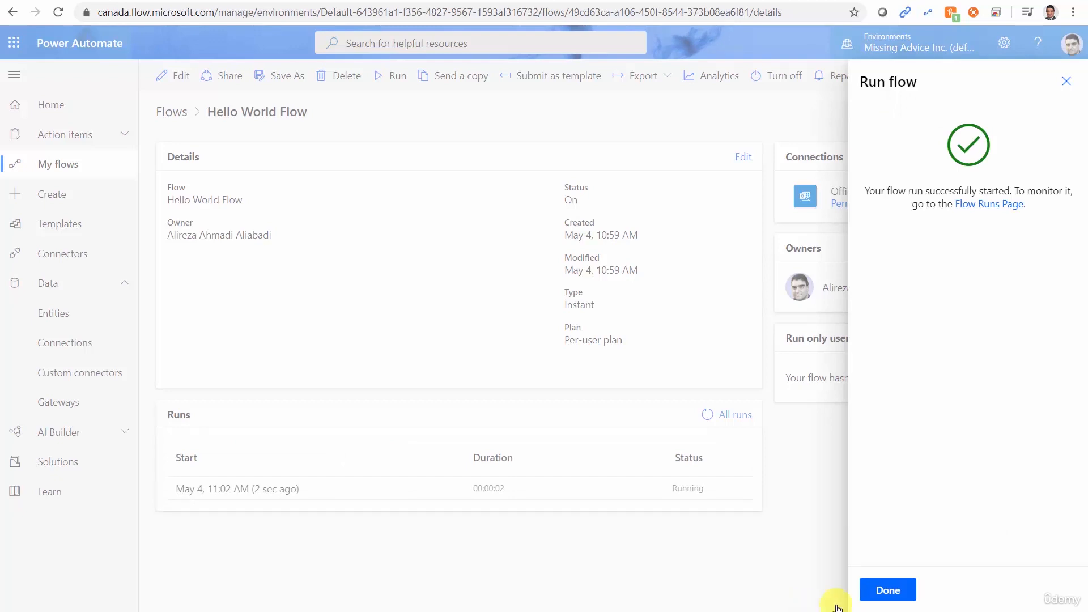
left_click(881, 592)
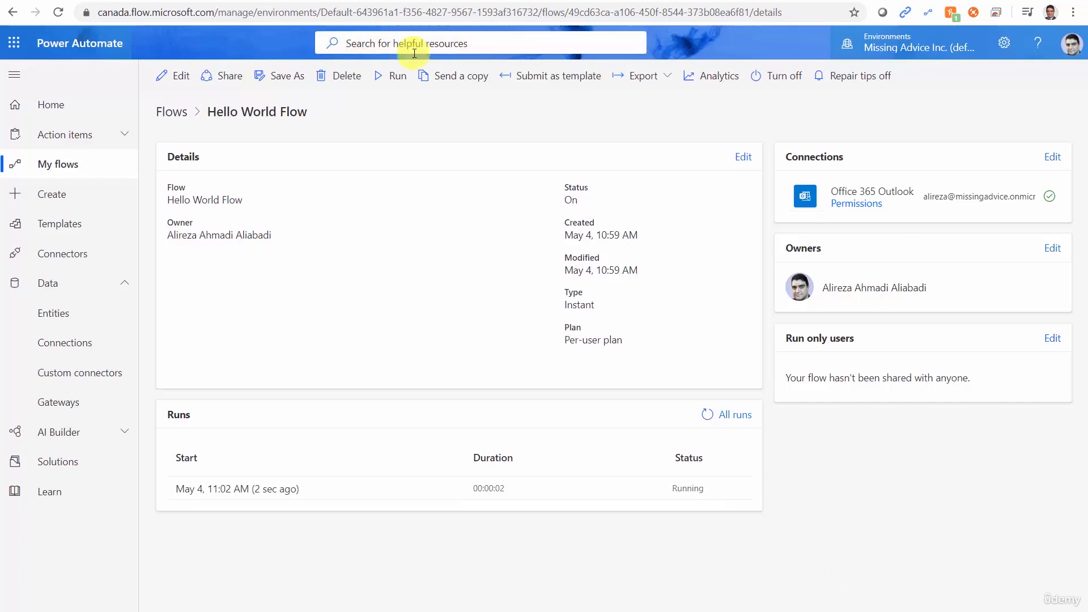
- Switch to Outlook and open the "Hello World" message in the inbox
left_click(232, 1)
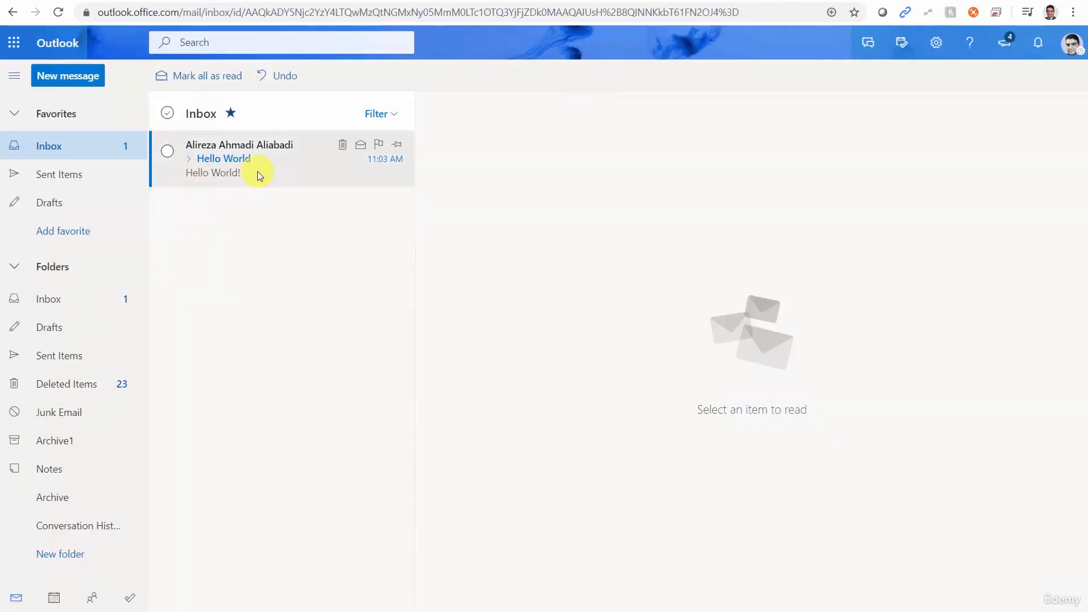
left_click(242, 161)
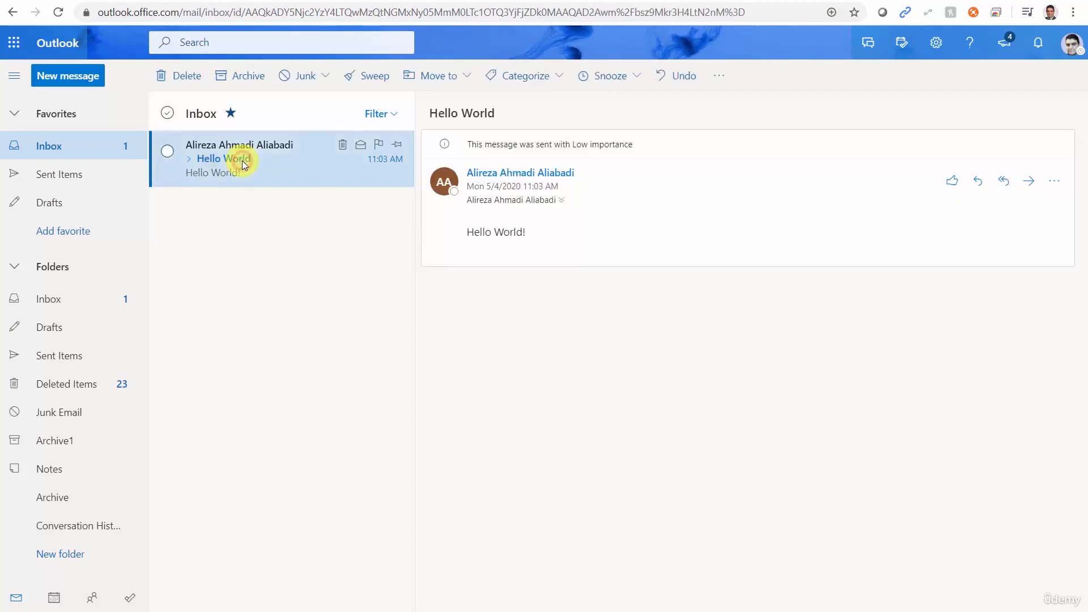